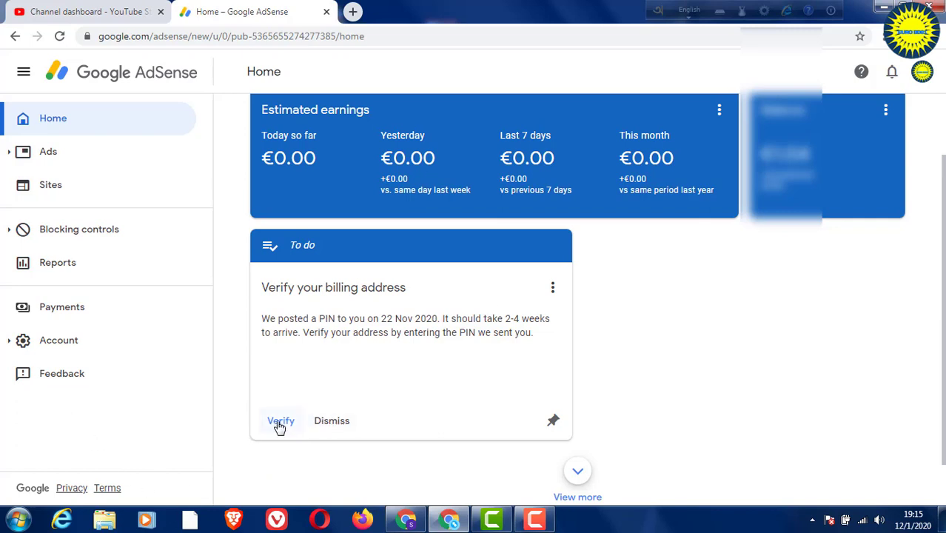
- Verify the billing address by entering the 6-digit PIN from the posted letter and submitting it
left_click(280, 422)
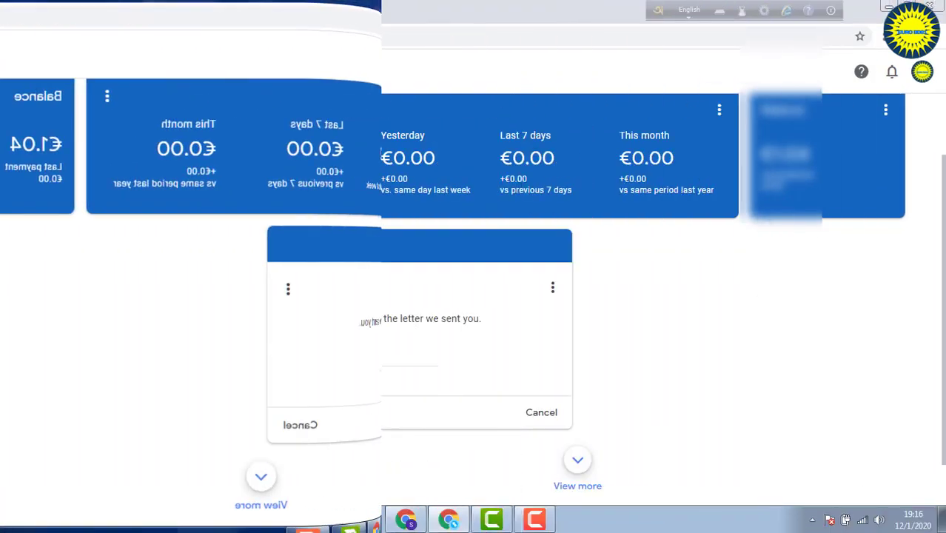
left_click(282, 356)
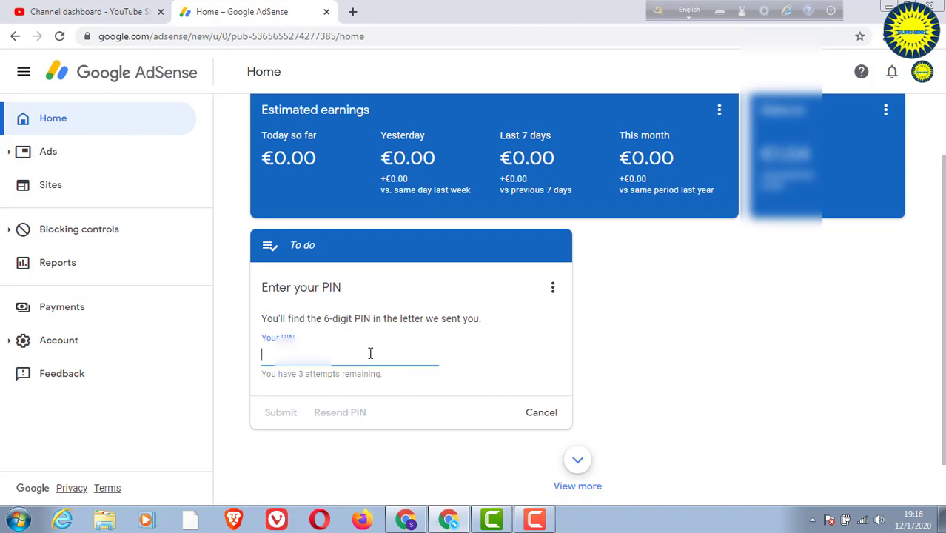
type("56")
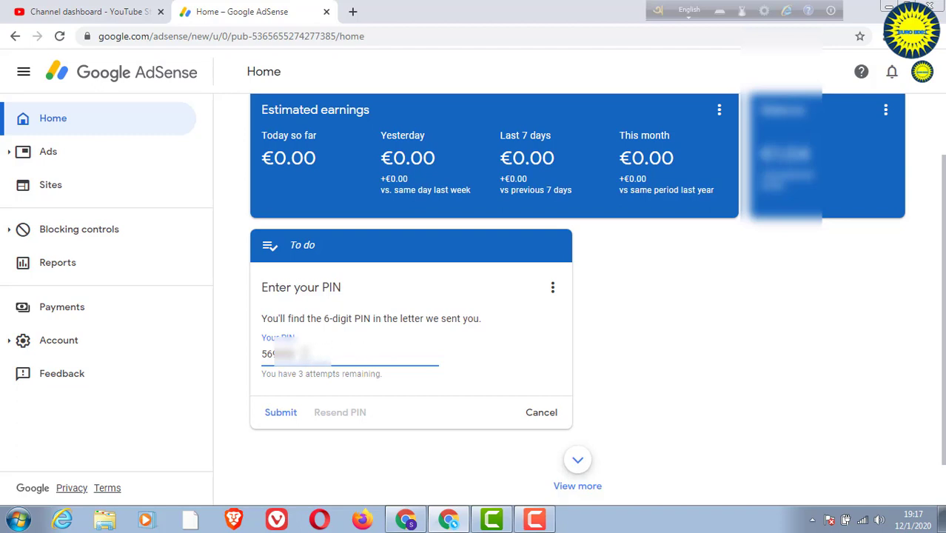
left_click(280, 414)
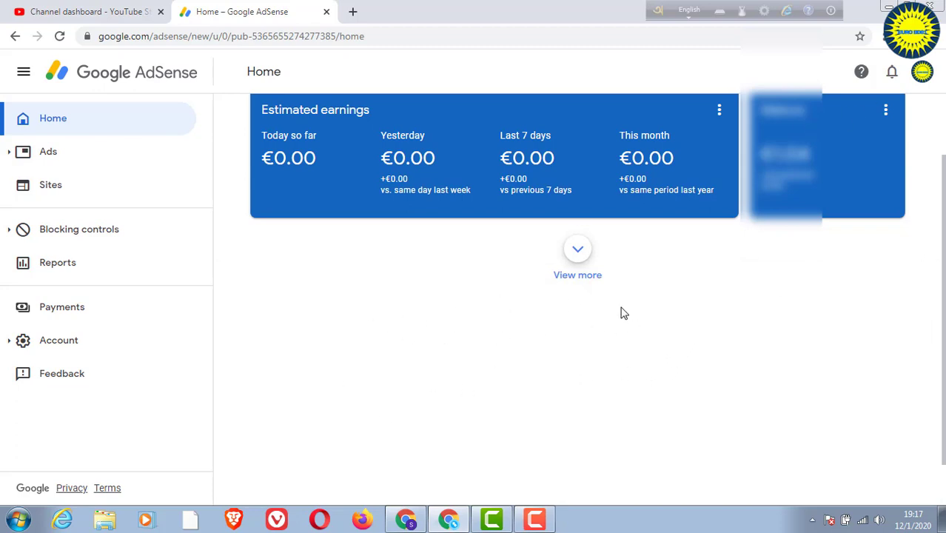
- Reload the home page to refresh the notice about payments on hold for address verification
scroll(944, 242, "up", 1)
left_click_drag(944, 242, 942, 169)
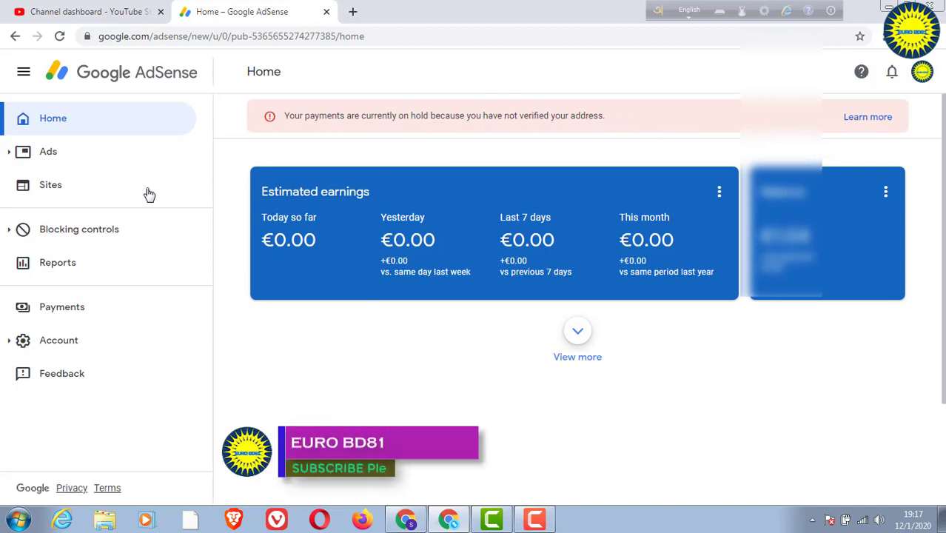
left_click(60, 37)
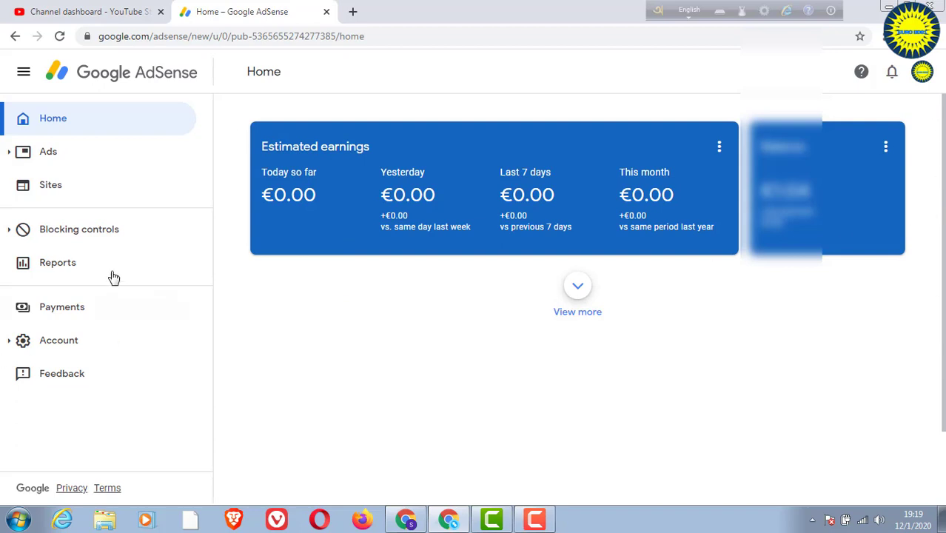
- Go to the Payments page and open its payment settings for management
left_click(69, 310)
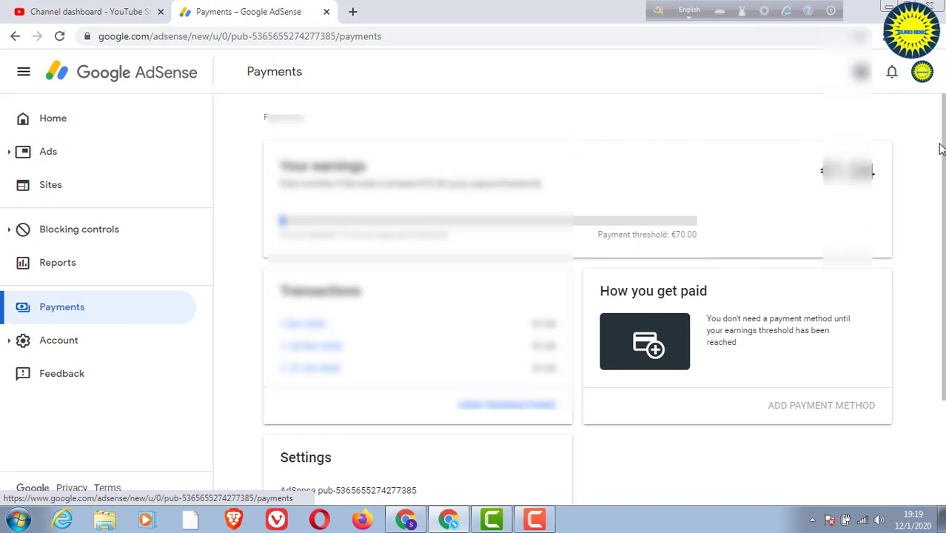
scroll(577, 296, "down", 2)
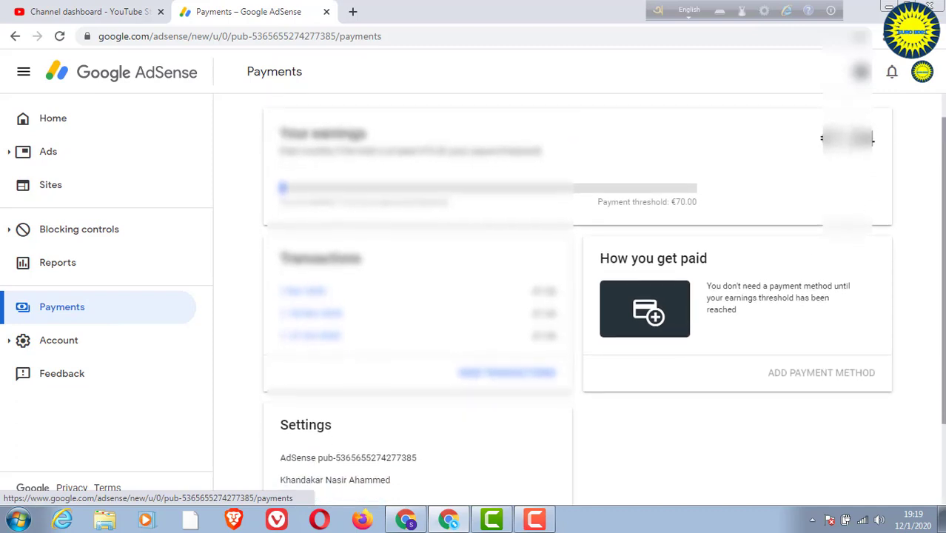
scroll(577, 296, "down", 1)
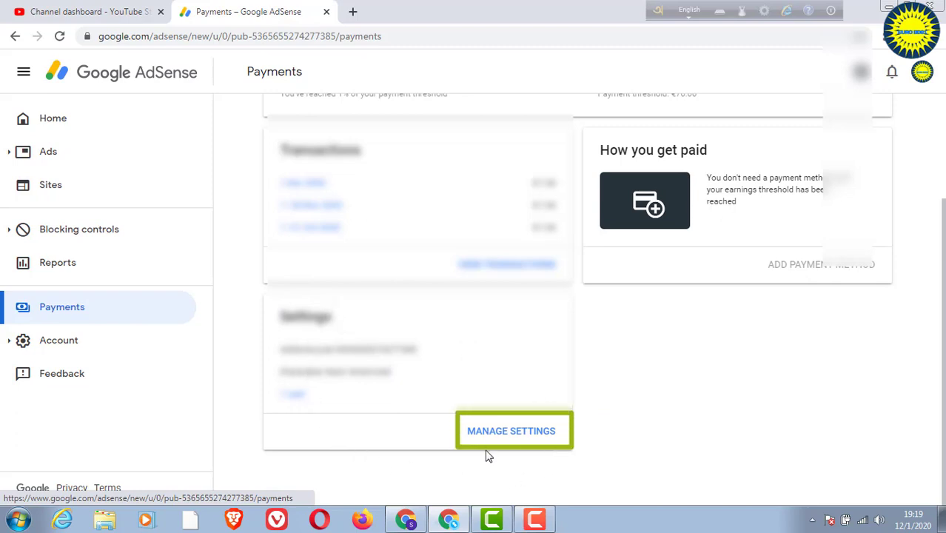
left_click(518, 431)
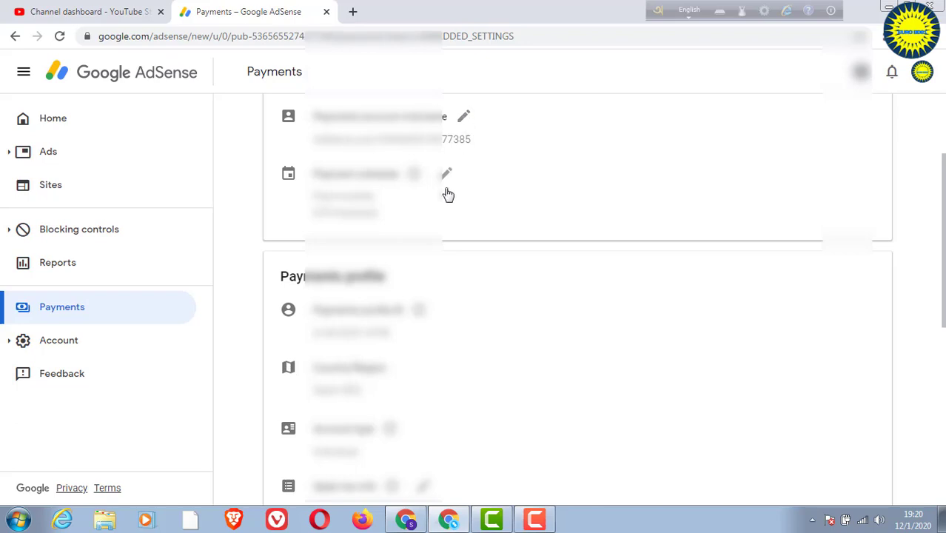
- Open the name and address entry of the payments profile for editing
scroll(408, 284, "down", 2)
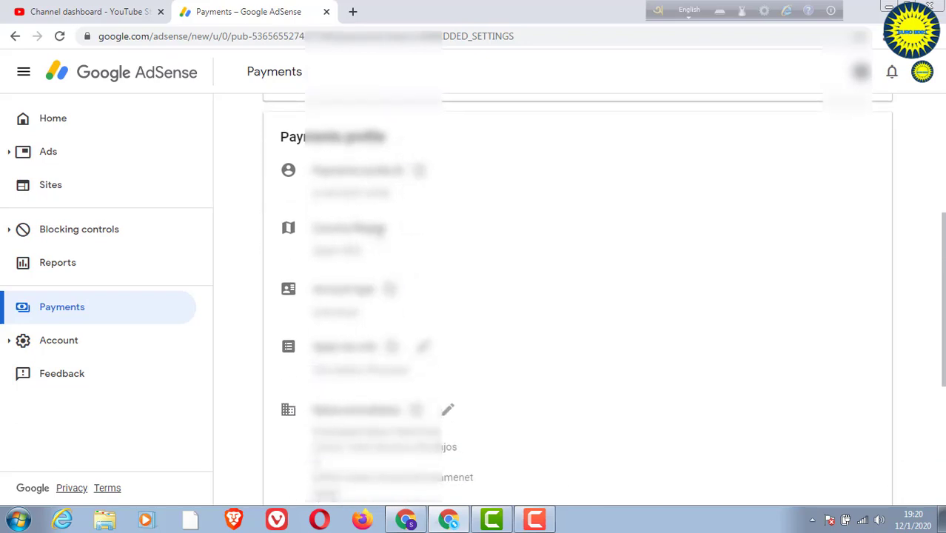
scroll(379, 231, "down", 1)
scroll(397, 319, "down", 1)
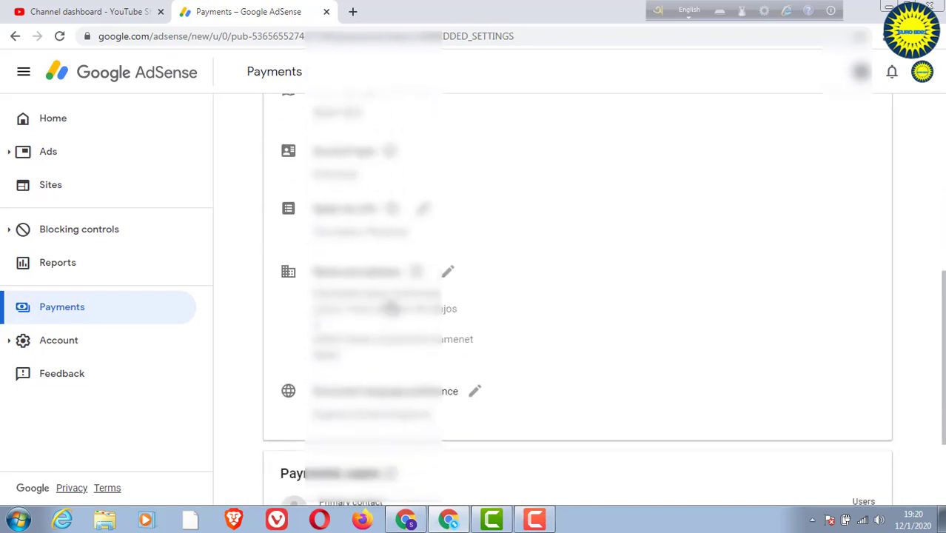
scroll(360, 175, "down", 1)
scroll(360, 185, "down", 1)
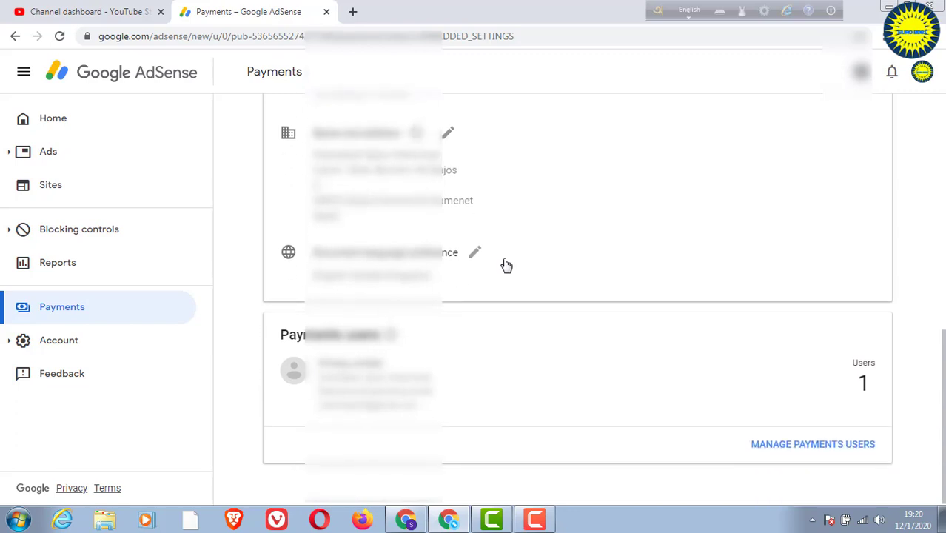
left_click(447, 137)
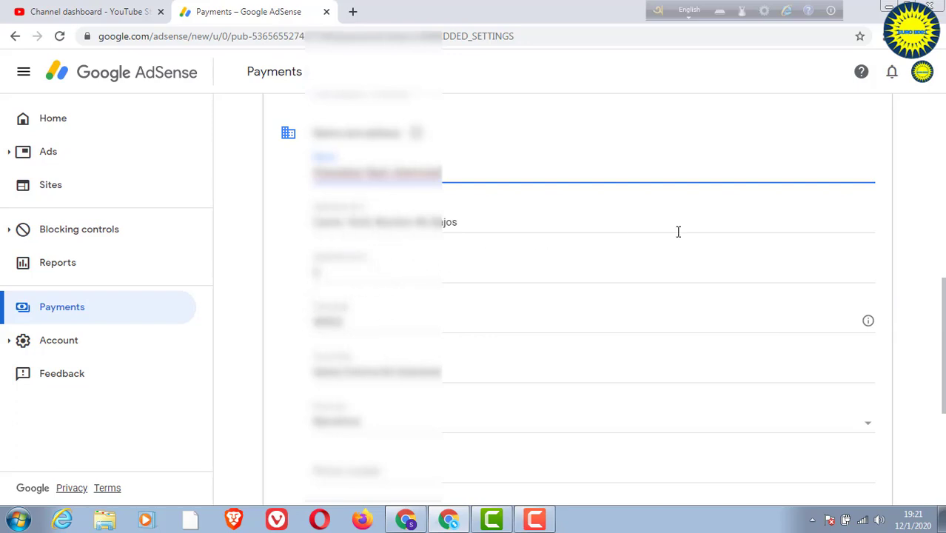
- Examine the payments profile's name and address form, including the second address line, postcode, province and phone number fields
scroll(501, 277, "up", 4)
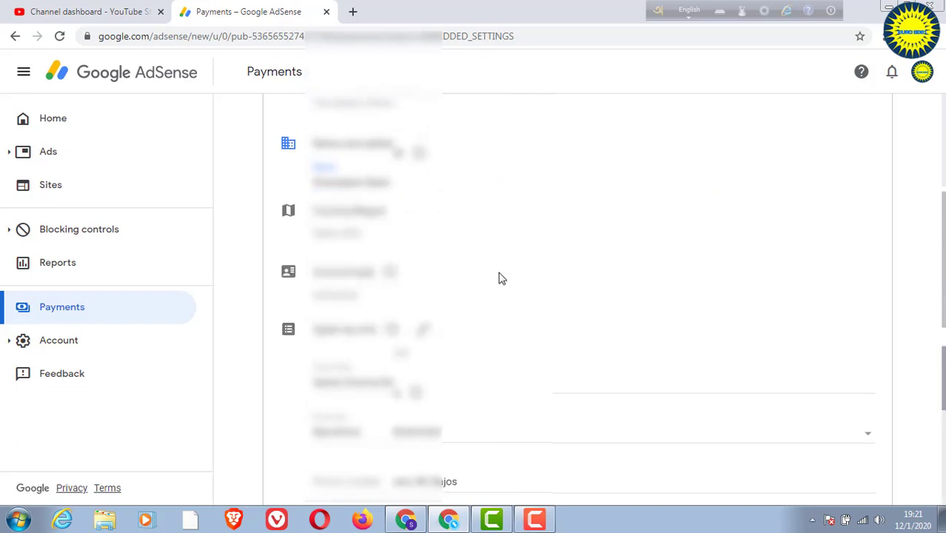
scroll(416, 333, "down", 1)
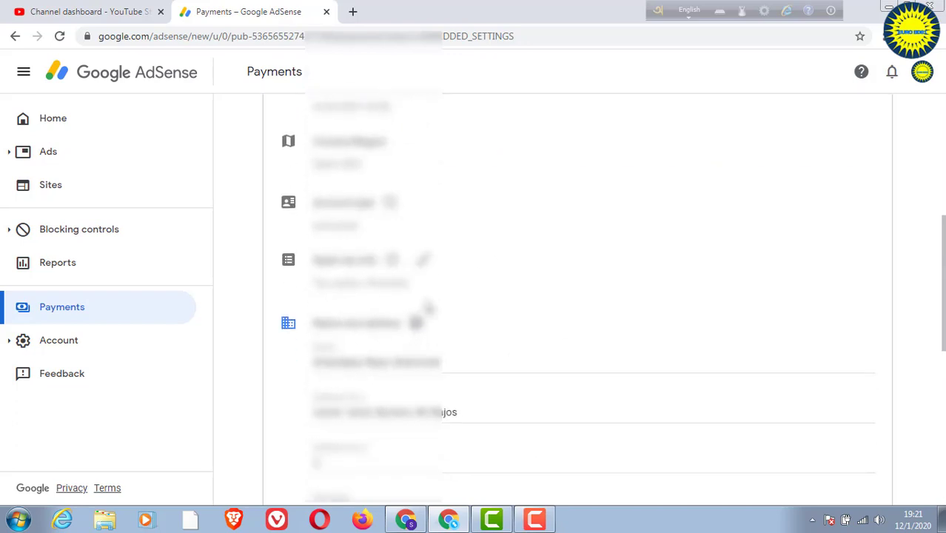
scroll(455, 264, "down", 1)
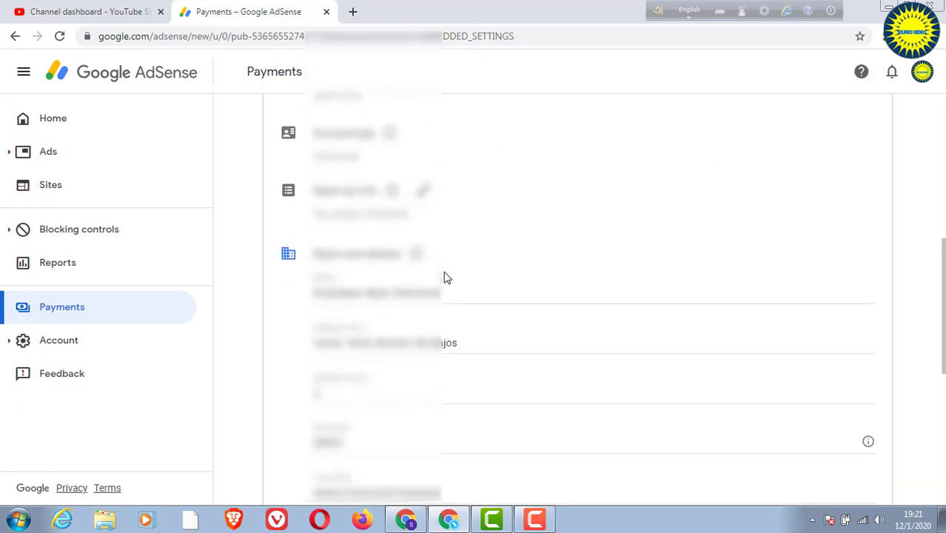
scroll(449, 293, "down", 1)
scroll(349, 307, "down", 1)
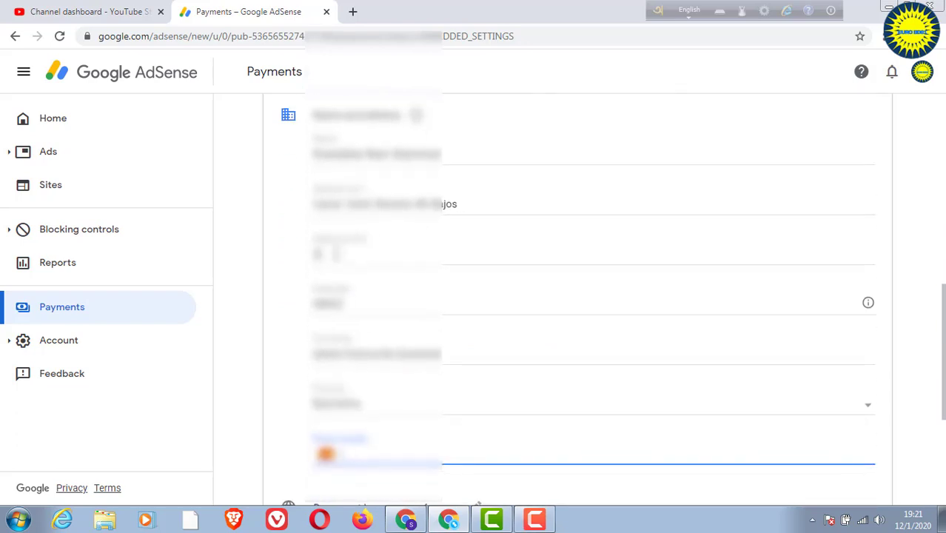
left_click(319, 255)
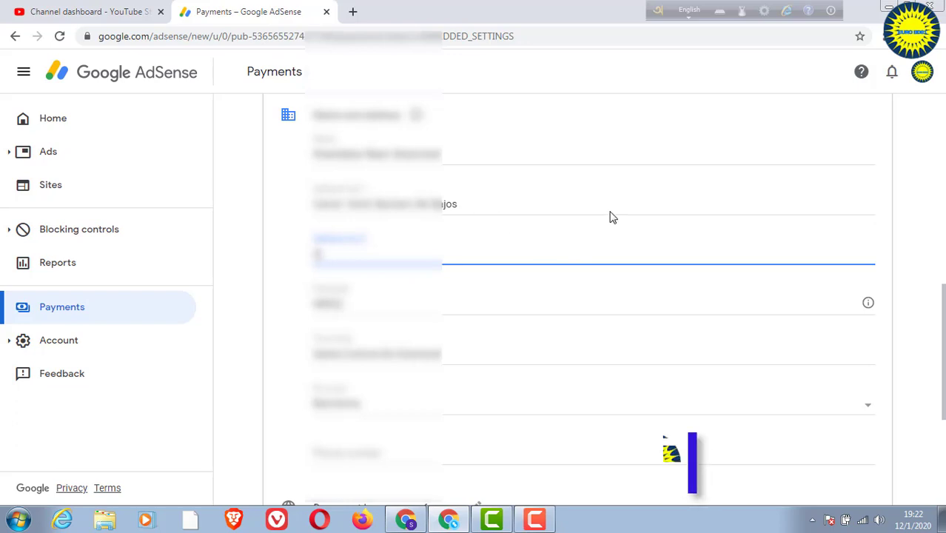
scroll(943, 366, "up", 1)
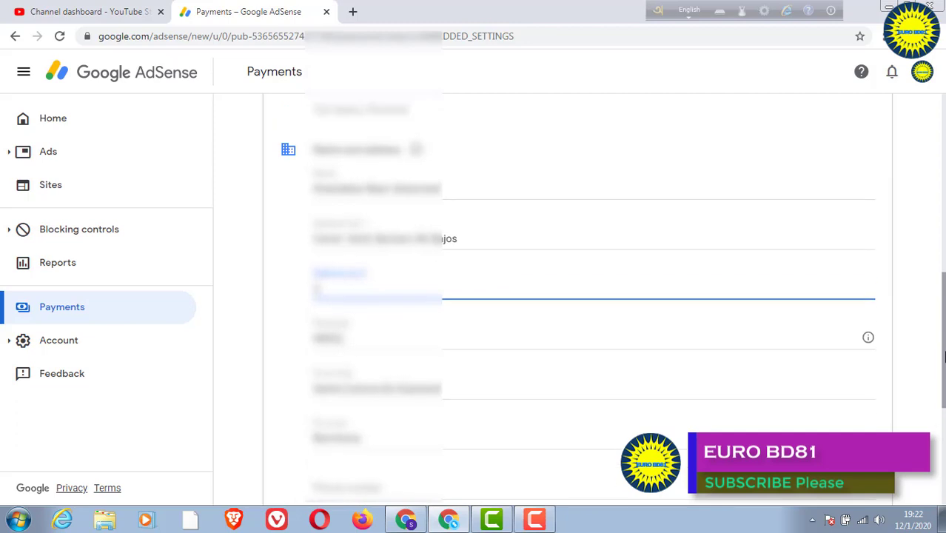
scroll(943, 367, "down", 2)
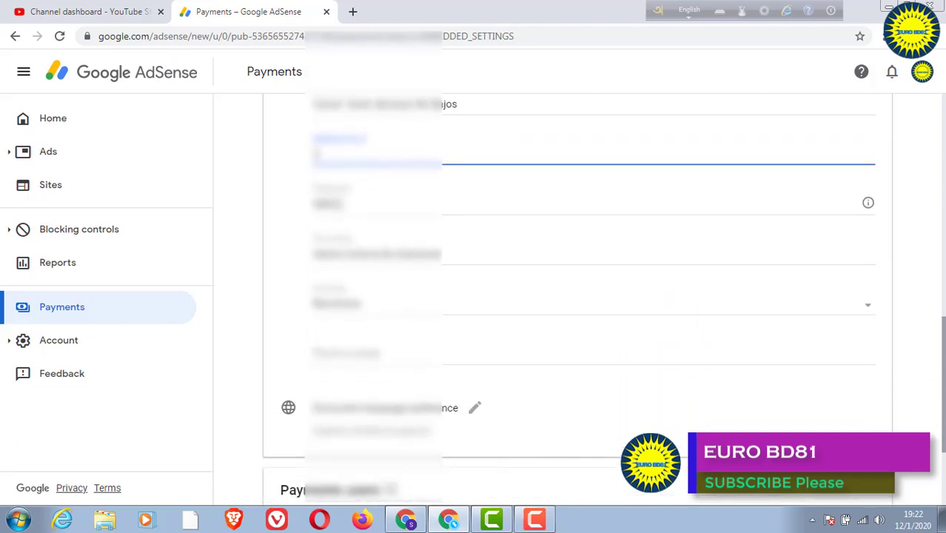
scroll(625, 257, "up", 2)
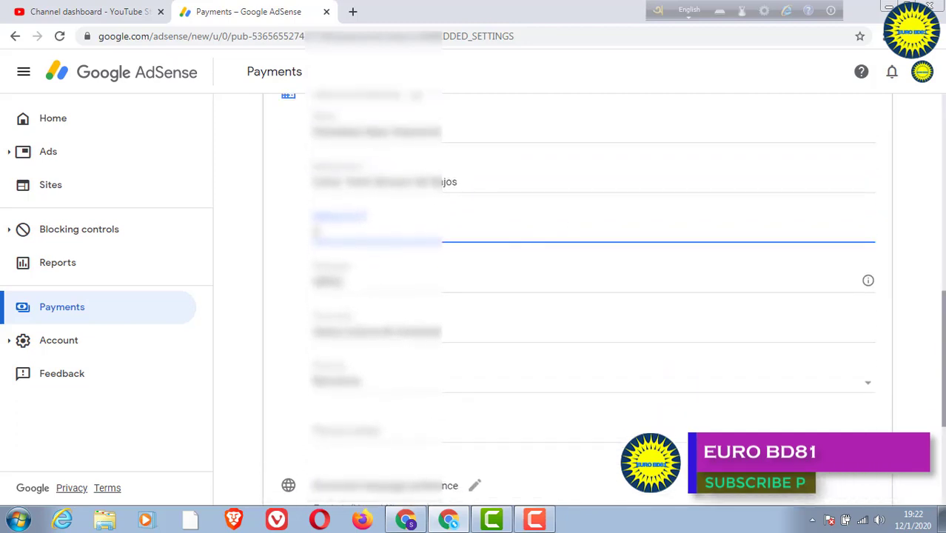
scroll(942, 259, "up", 5)
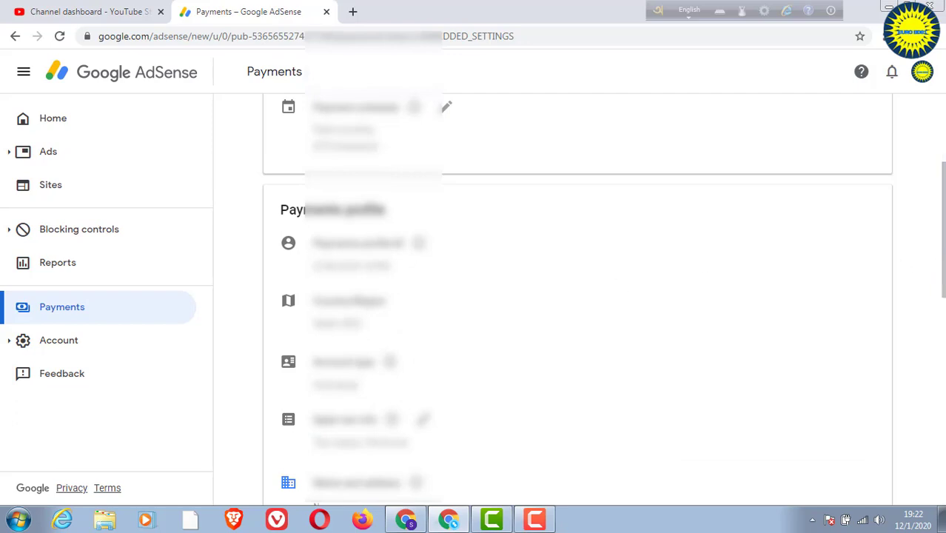
scroll(942, 259, "up", 3)
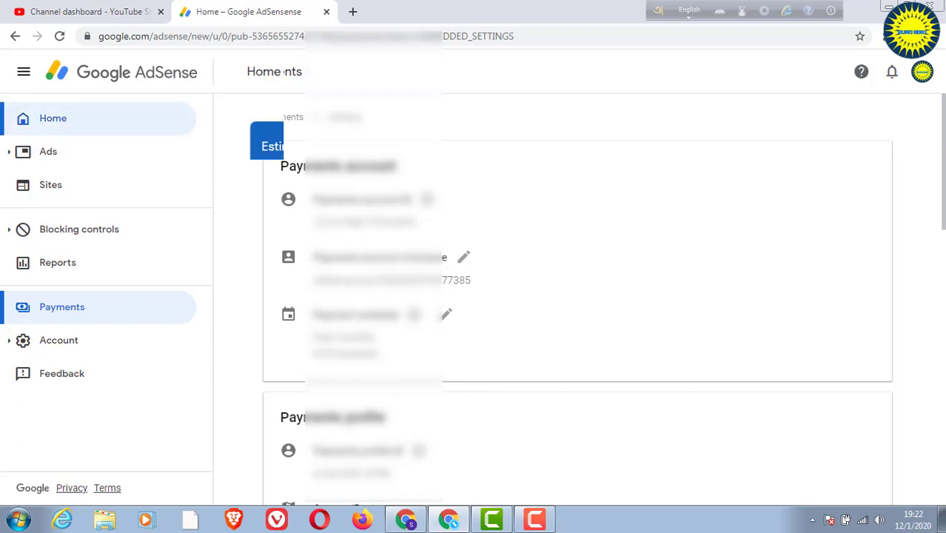
- Minimise all open windows to show the desktop
key("super+d")
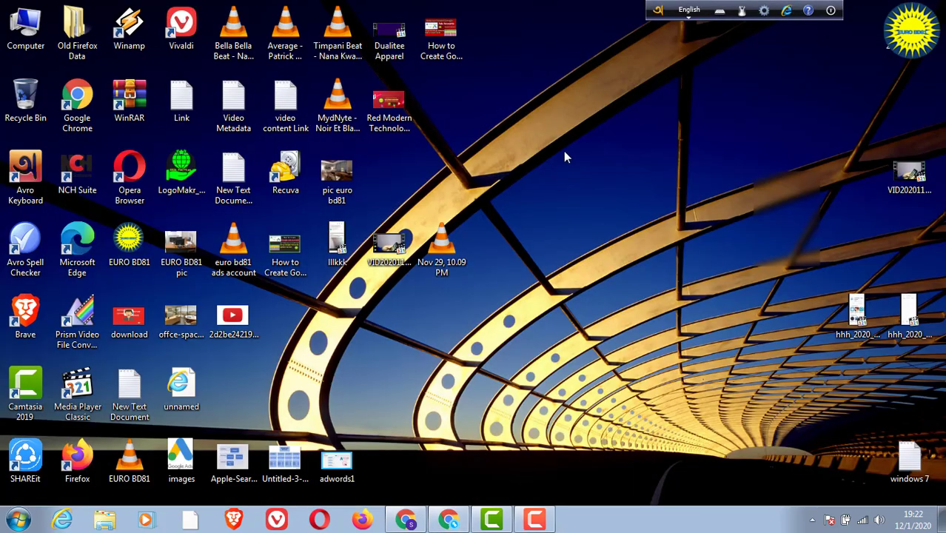
right_click(572, 107)
left_click(624, 145)
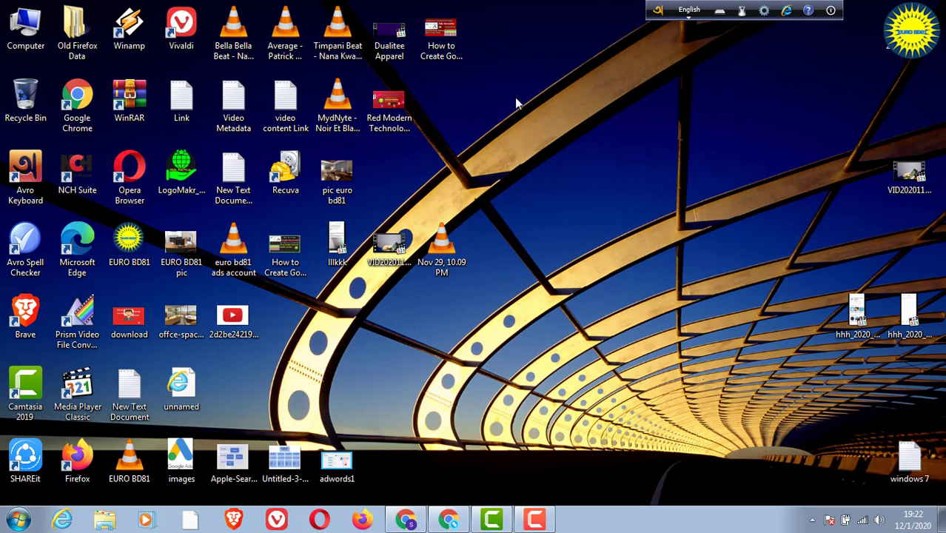